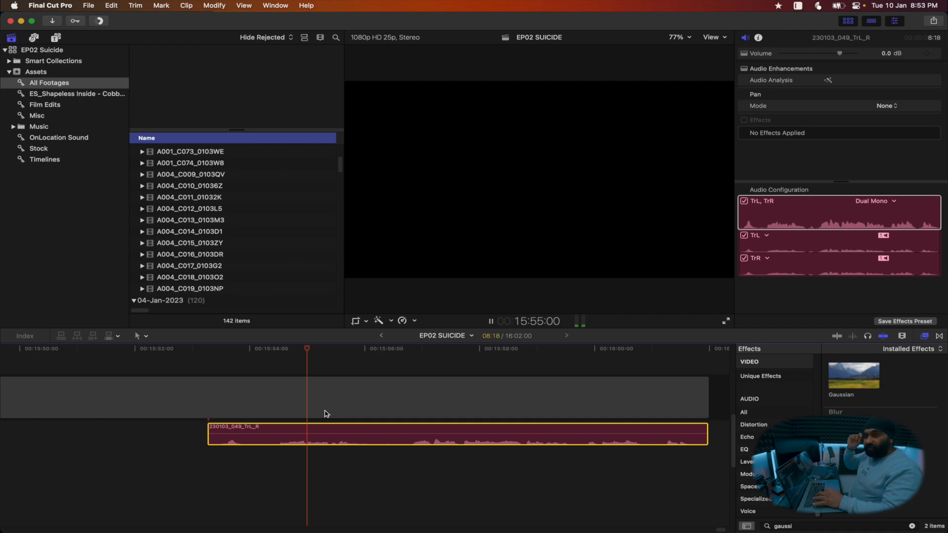
# Play back the 230103_049_TrL_R audio clip to listen to its original level
pyautogui.press('space')
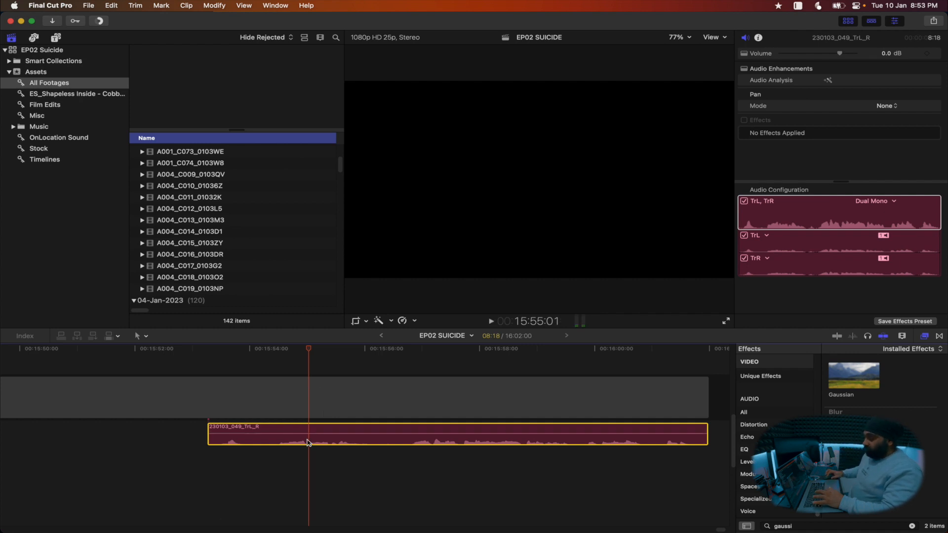
pyautogui.press('space')
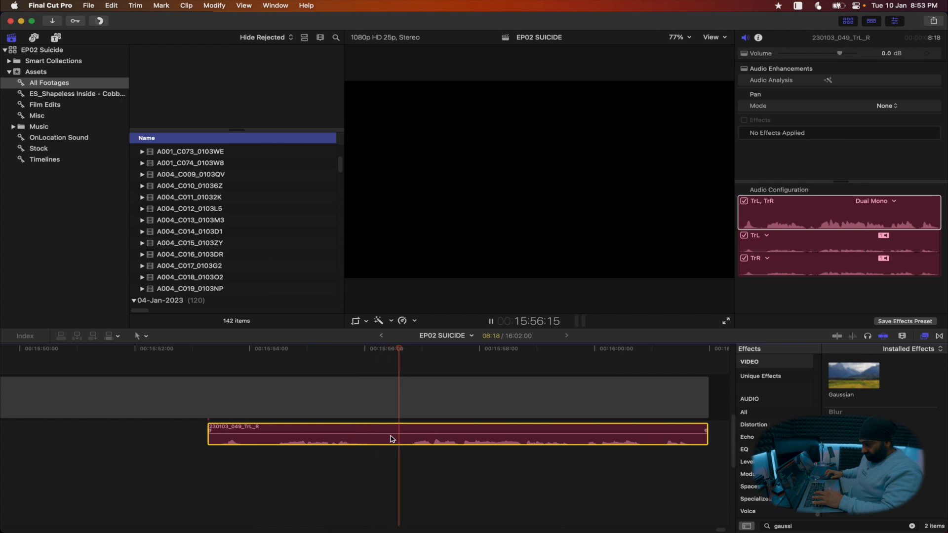
pyautogui.press('space')
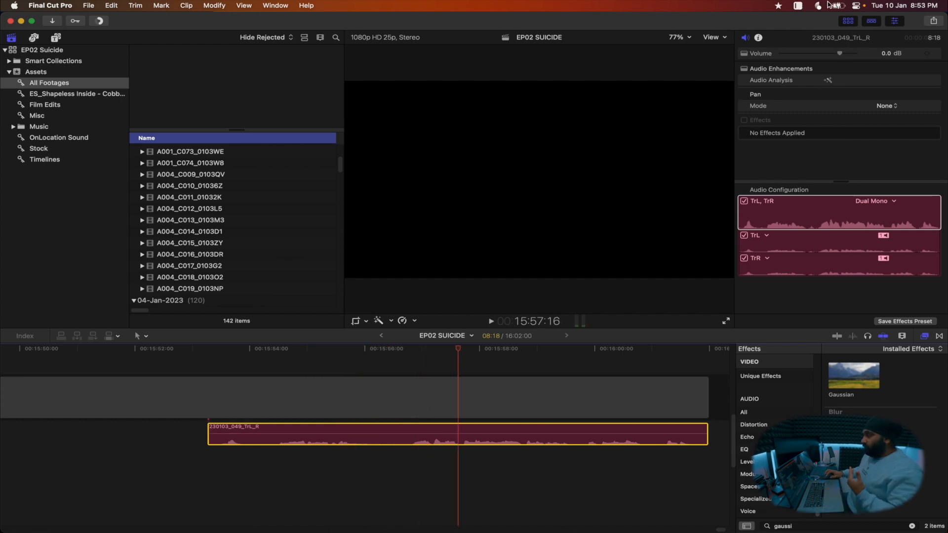
# Raise the system sound volume to maximum and replay the audio clip from about 15:55
pyautogui.click(854, 6)
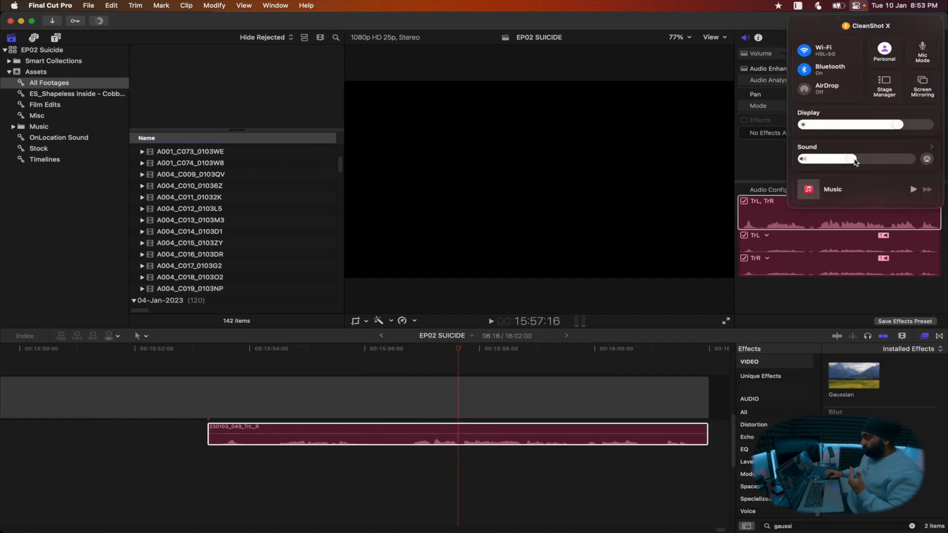
pyautogui.moveTo(856, 162); pyautogui.dragTo(913, 160)
pyautogui.click(494, 266)
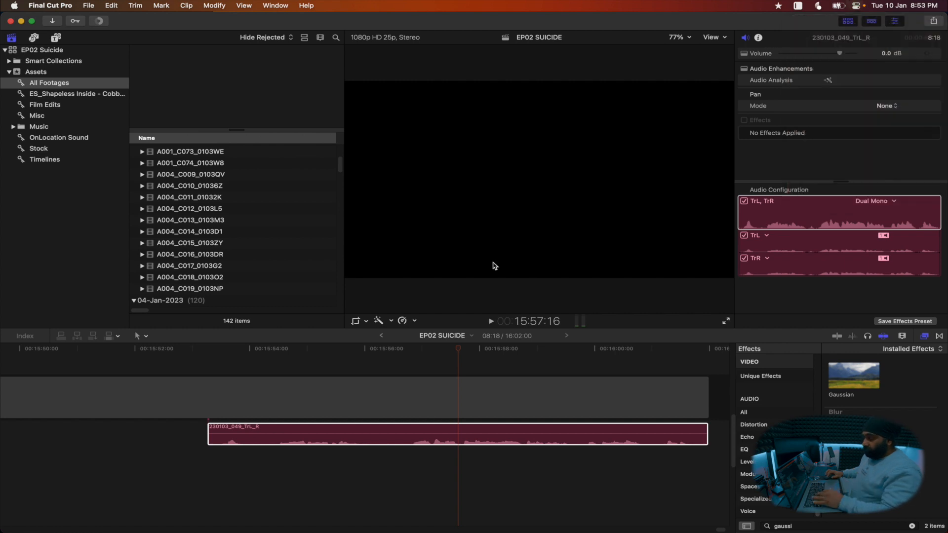
pyautogui.click(313, 348)
pyautogui.press('space')
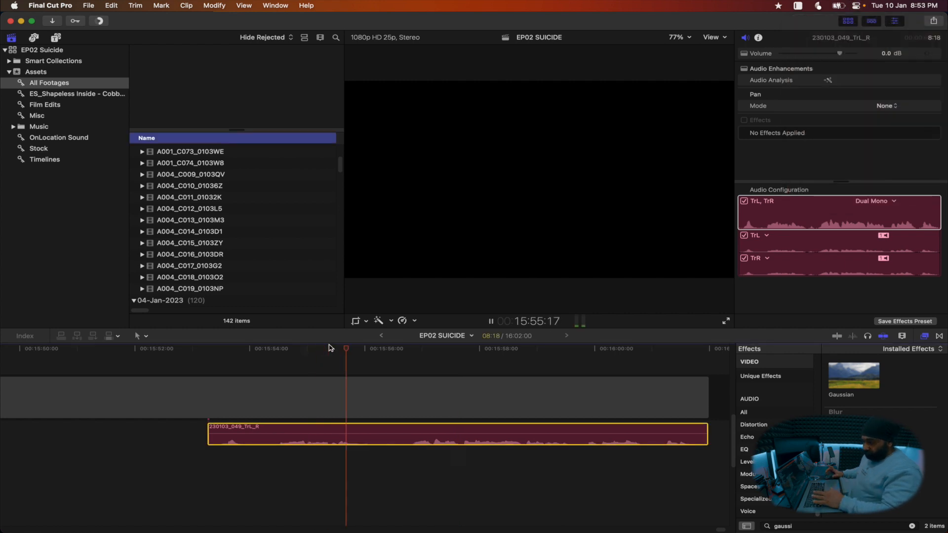
pyautogui.press('space')
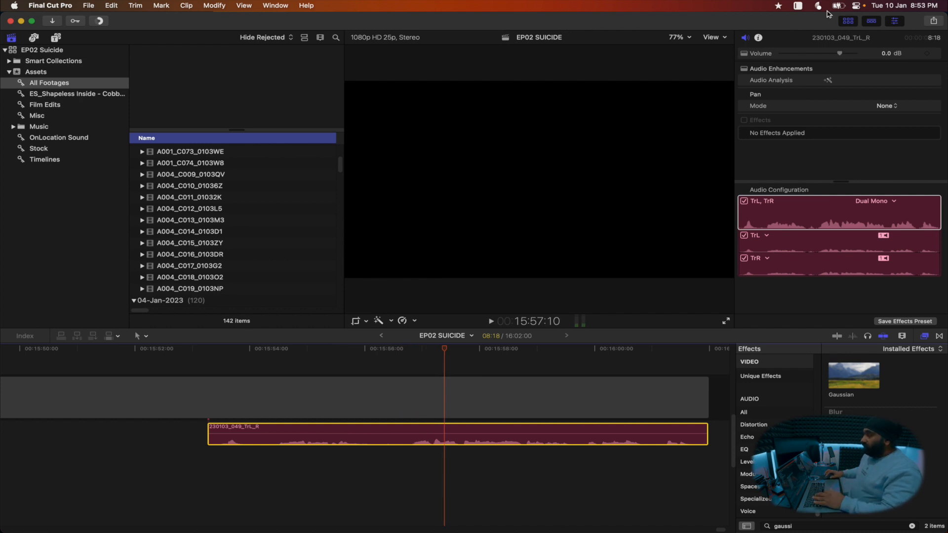
# Lower the system sound volume to about half and replay the audio clip from near its start
pyautogui.click(856, 7)
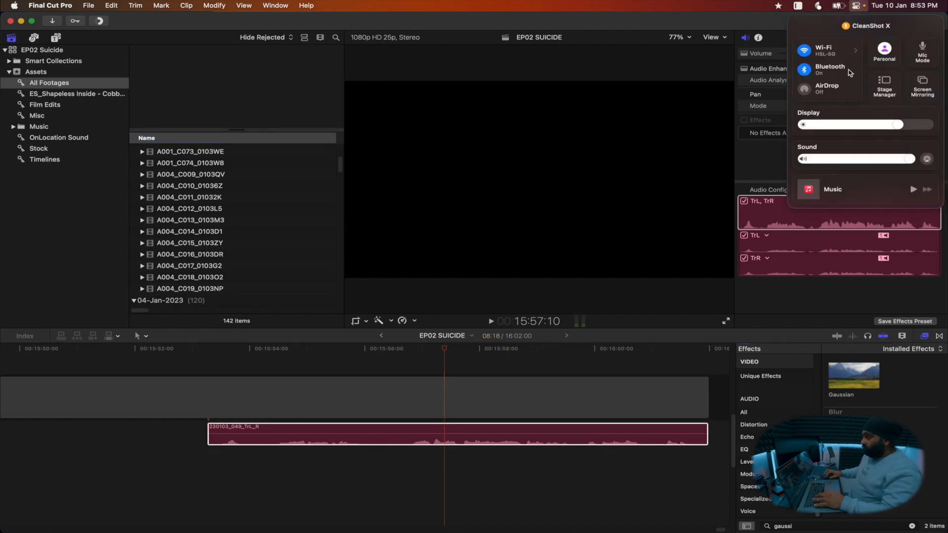
pyautogui.moveTo(889, 159); pyautogui.dragTo(846, 161)
pyautogui.click(862, 7)
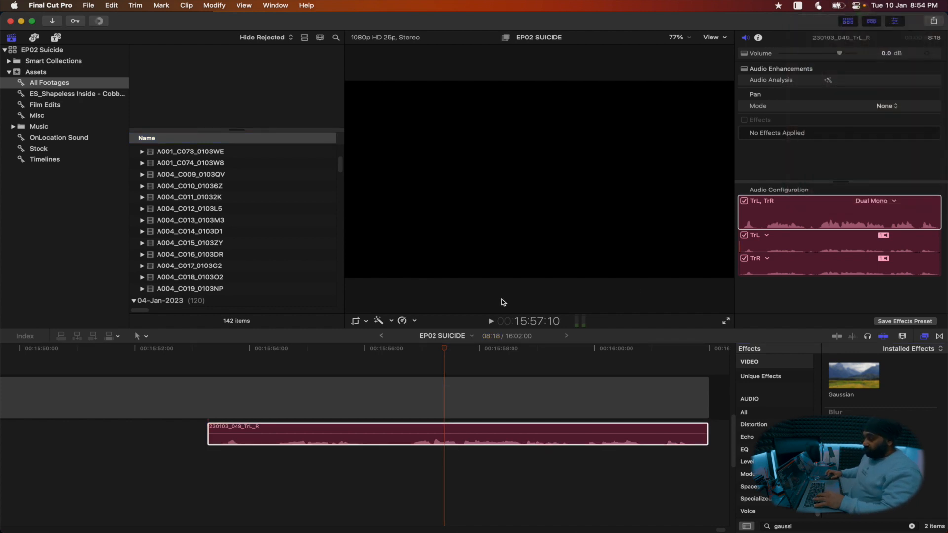
pyautogui.moveTo(242, 349); pyautogui.dragTo(223, 350)
pyautogui.press('space')
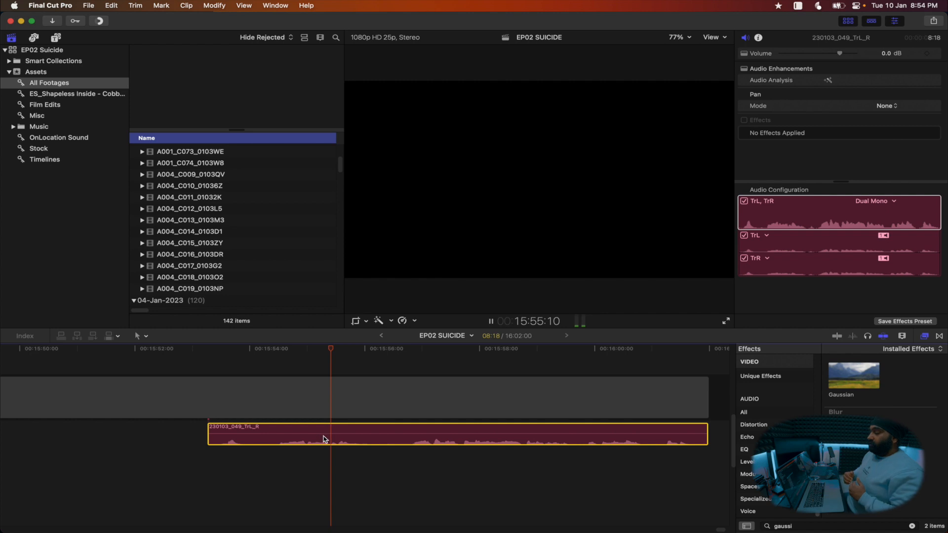
pyautogui.press('space')
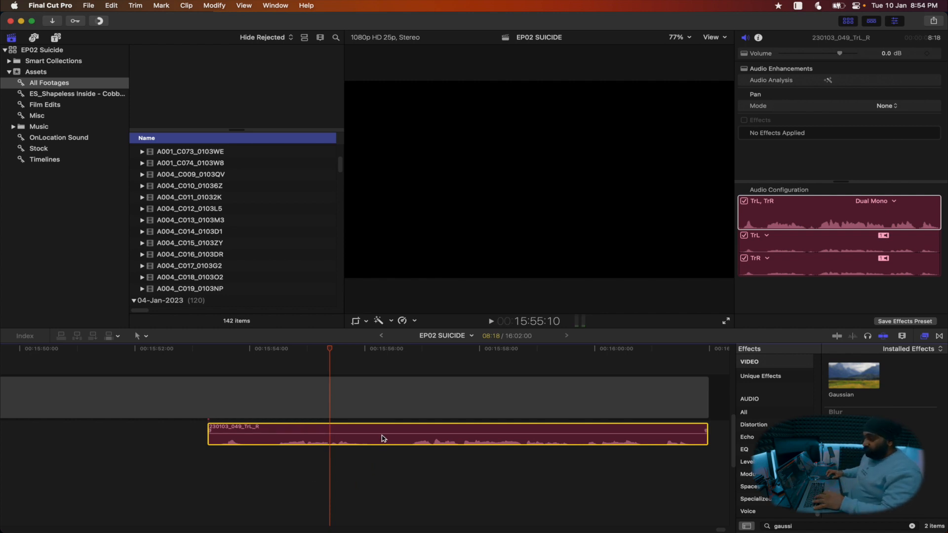
pyautogui.moveTo(382, 434)
pyautogui.moveTo(382, 434); pyautogui.dragTo(383, 418)
pyautogui.press('super+z')
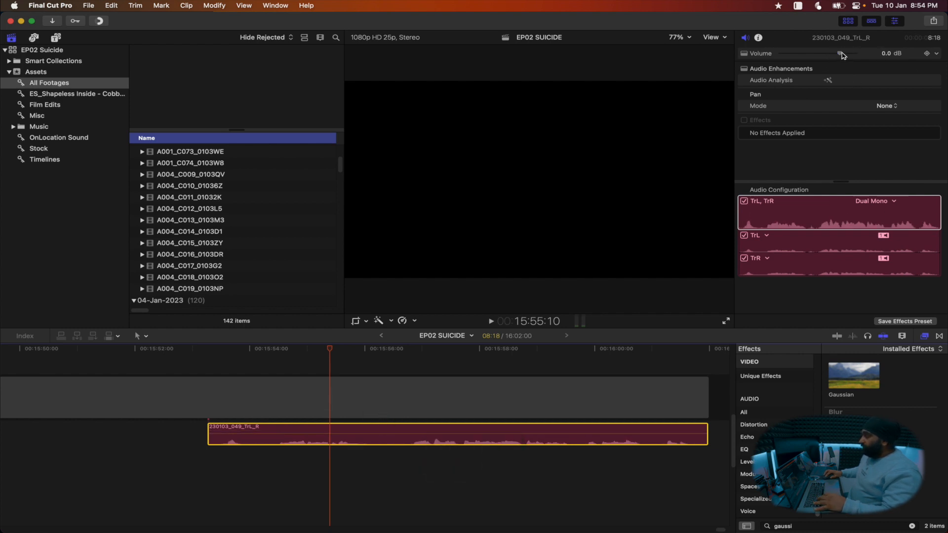
# Set the audio clip's volume to 12 dB and play it back from near its start
pyautogui.moveTo(842, 54); pyautogui.dragTo(864, 55)
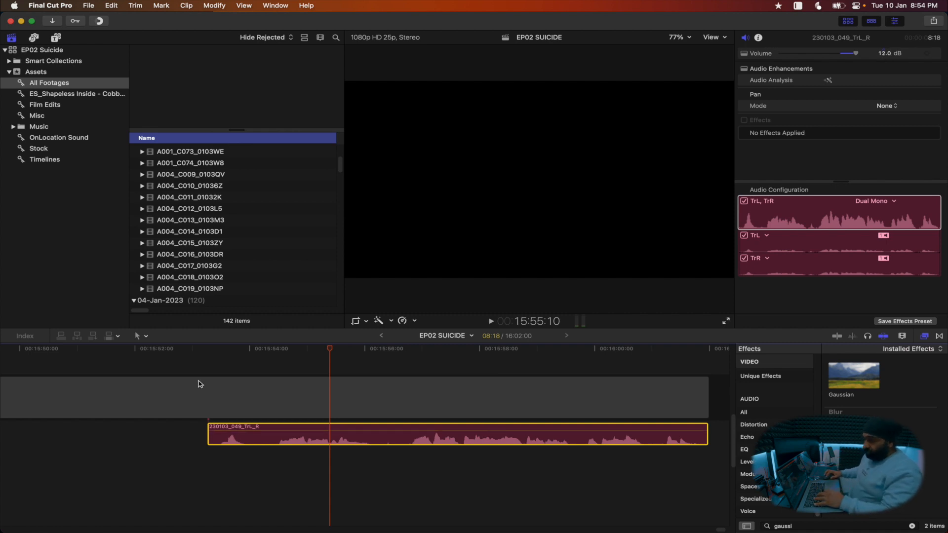
pyautogui.click(215, 359)
pyautogui.press('space')
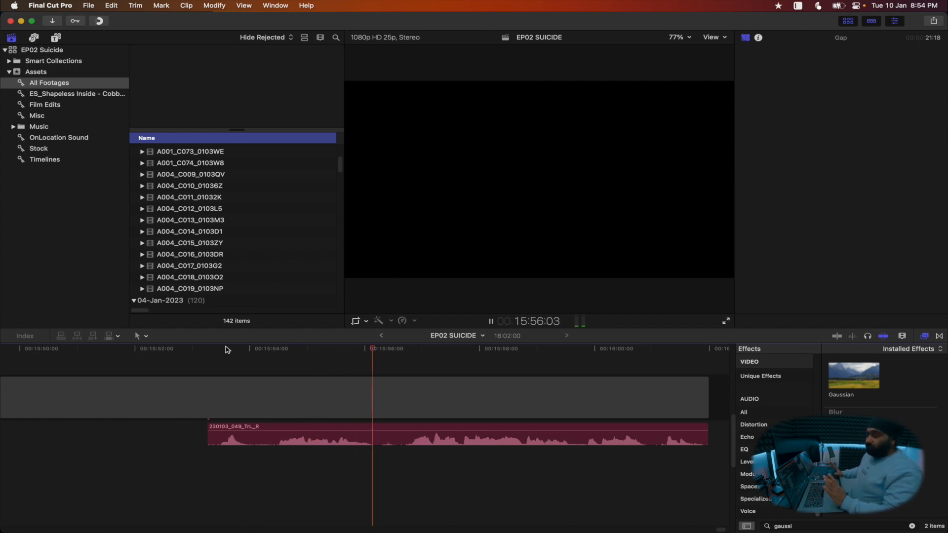
pyautogui.press('space')
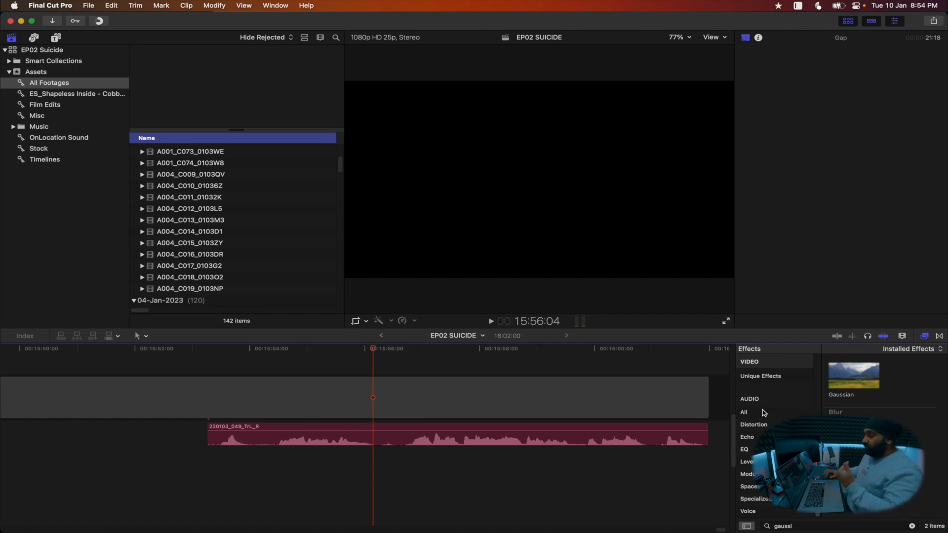
# Clear the old effects search and search all video and audio effects for "gain"
pyautogui.scroll(5, 780, 404)
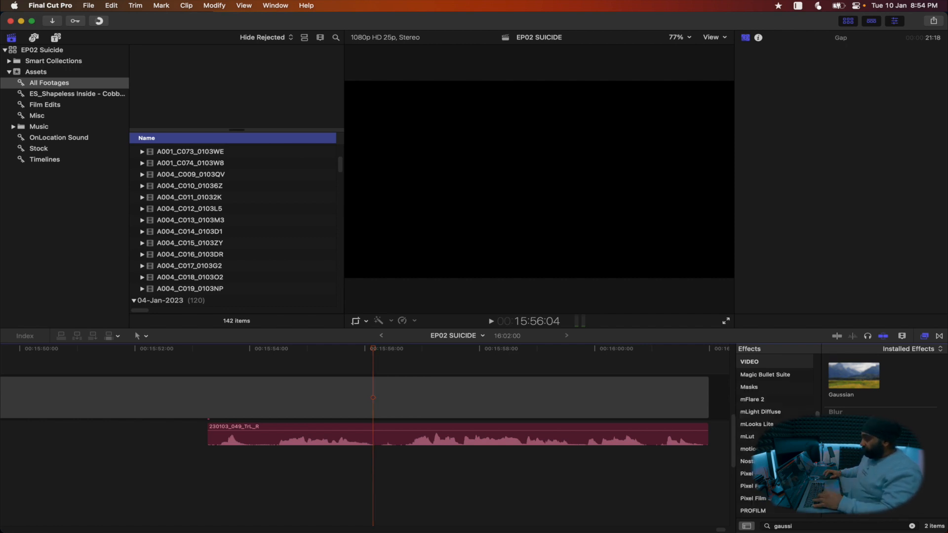
pyautogui.click(912, 526)
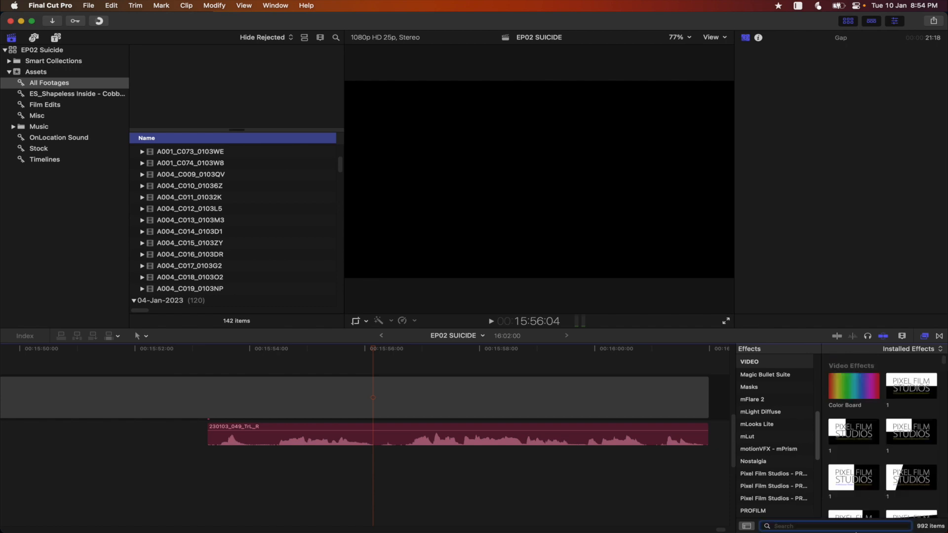
pyautogui.scroll(5, 784, 380)
pyautogui.click(767, 366)
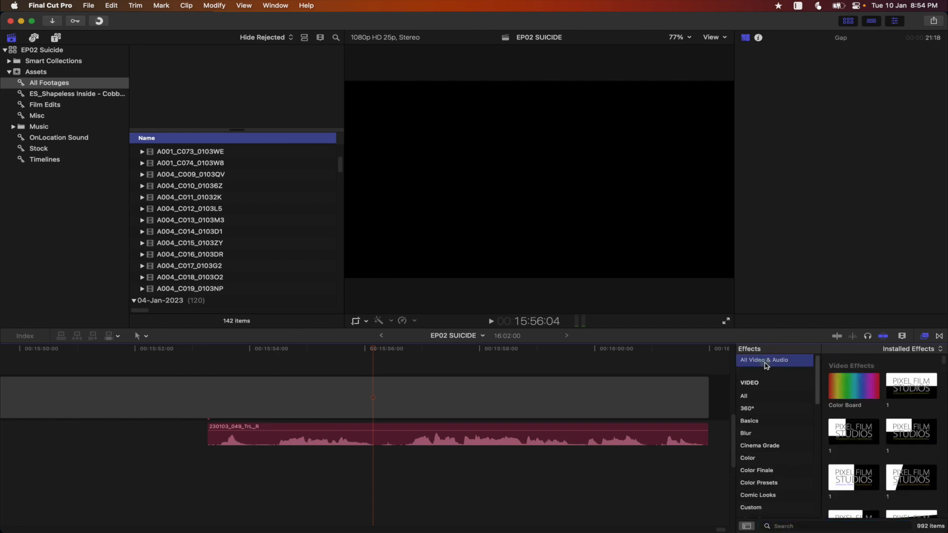
pyautogui.click(813, 526)
pyautogui.write('gain')
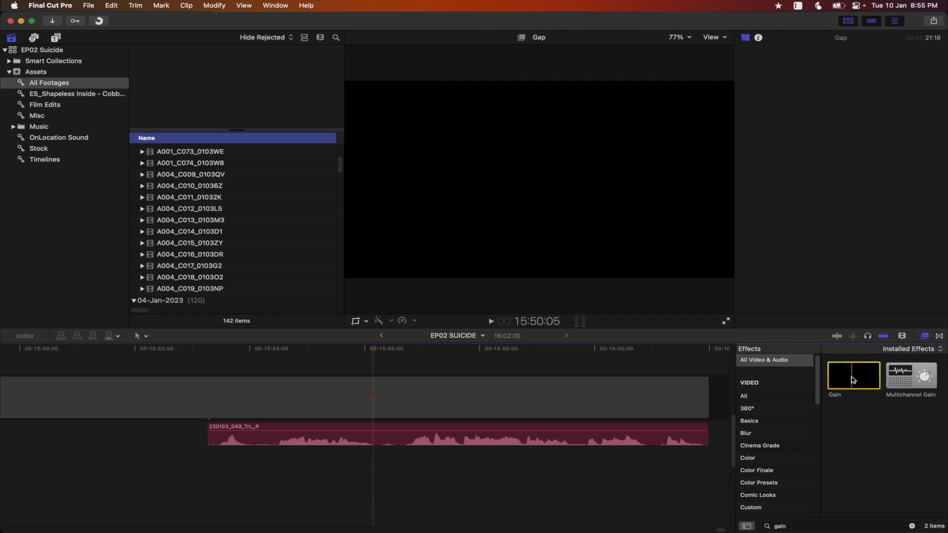
# Apply the Gain effect to the 230103_049_TrL_R clip and expand the effect's parameters
pyautogui.moveTo(838, 384); pyautogui.dragTo(445, 437)
pyautogui.click(444, 437)
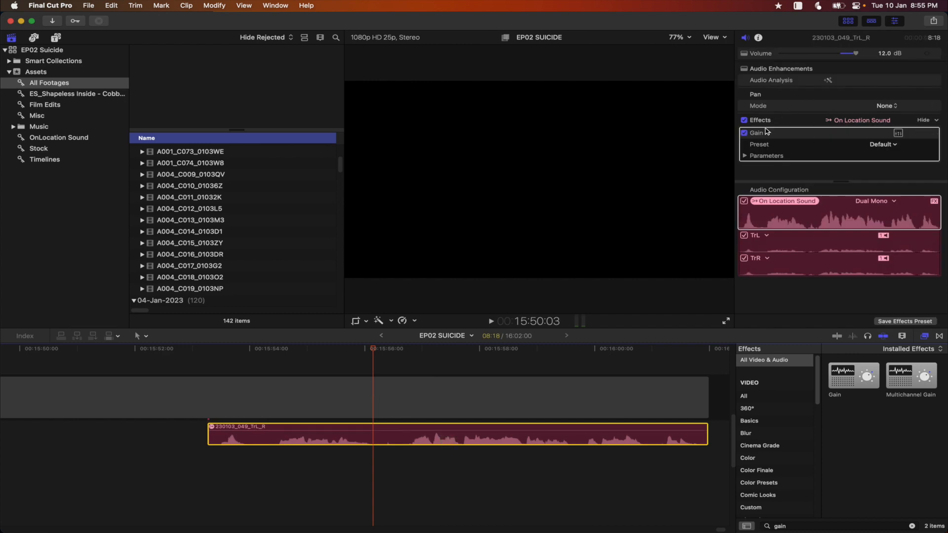
pyautogui.click(754, 157)
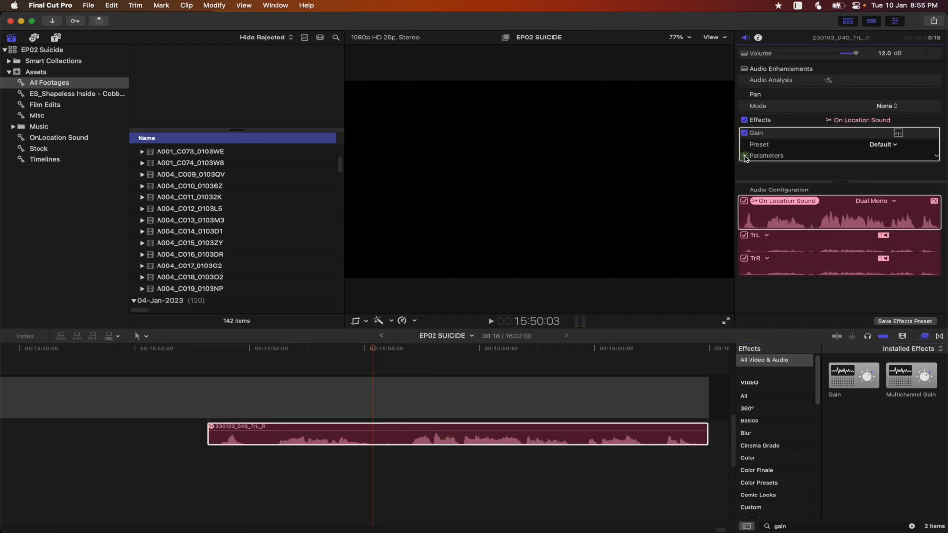
pyautogui.click(746, 156)
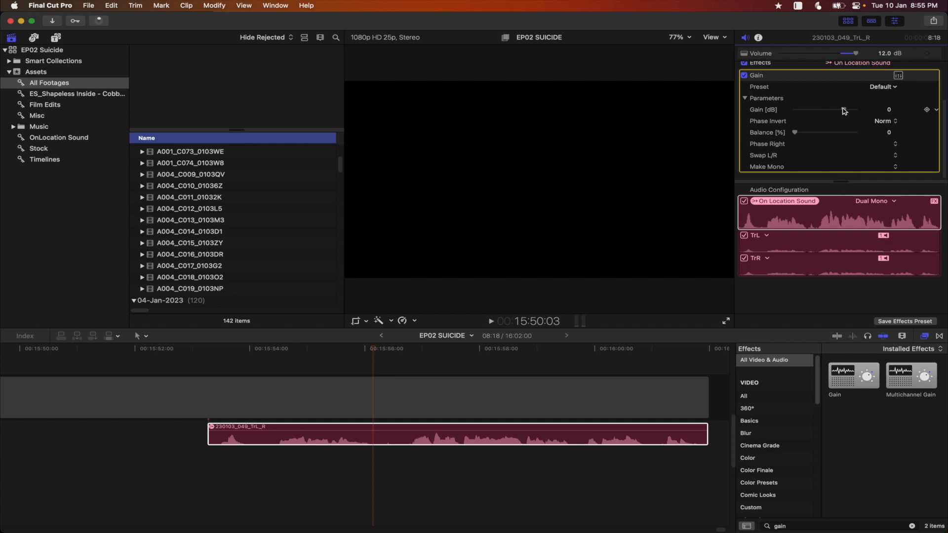
# Set the Gain effect to 11 dB and play the clip from near its start
pyautogui.moveTo(844, 110); pyautogui.dragTo(852, 113)
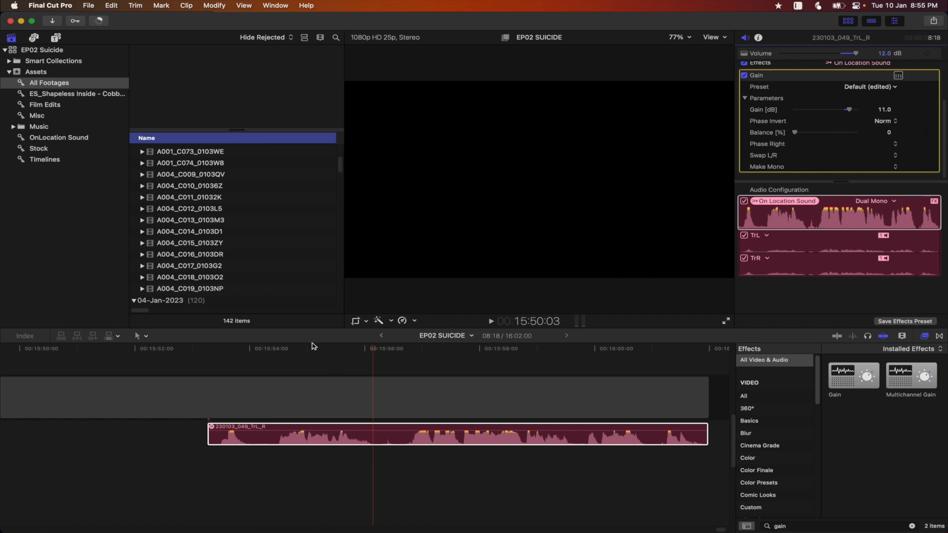
pyautogui.moveTo(298, 348); pyautogui.dragTo(226, 349)
pyautogui.press('space')
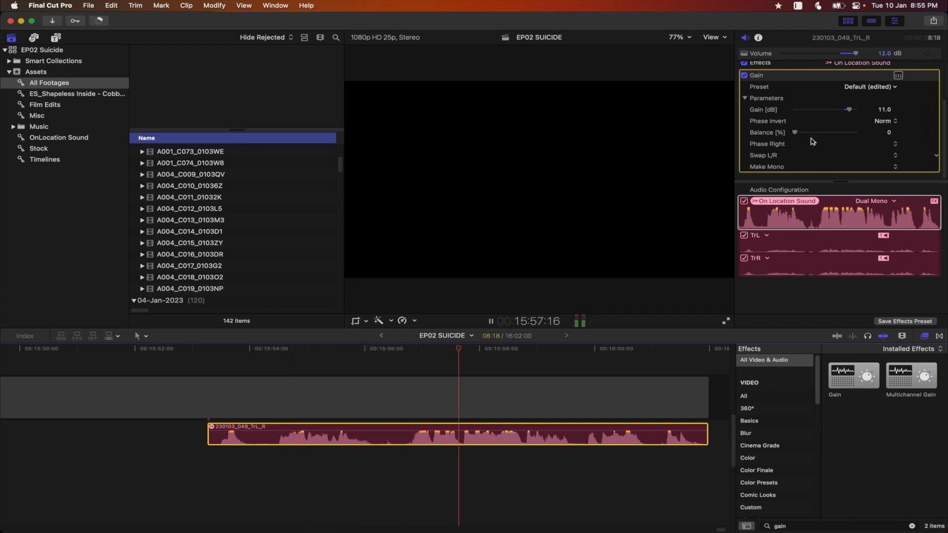
# Set the Gain effect to 19 dB with a Balance of 41% and replay the clip
pyautogui.moveTo(850, 109); pyautogui.dragTo(855, 110)
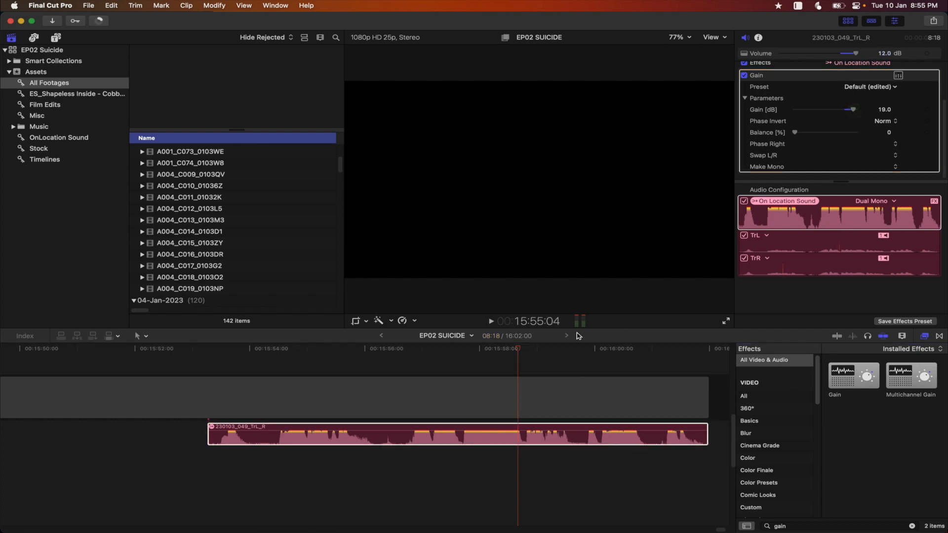
pyautogui.moveTo(795, 132); pyautogui.dragTo(820, 132)
pyautogui.click(275, 349)
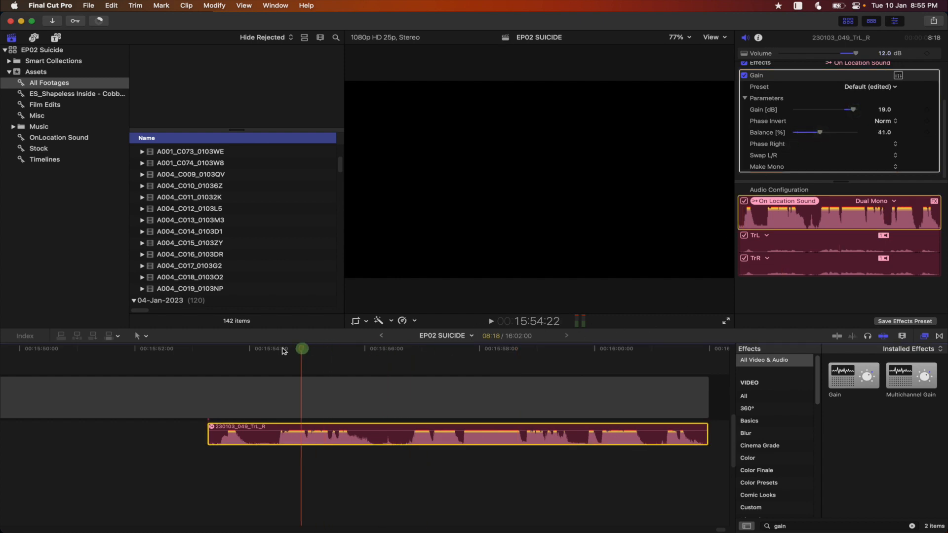
pyautogui.press('space')
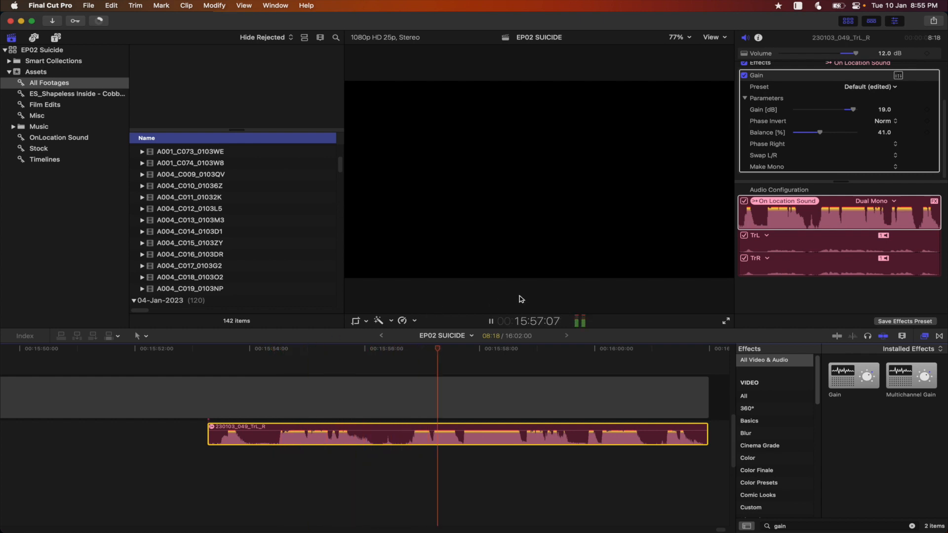
# Show the large audio meters, hide the Effects browser, and replay the clip to check its levels
pyautogui.click(580, 323)
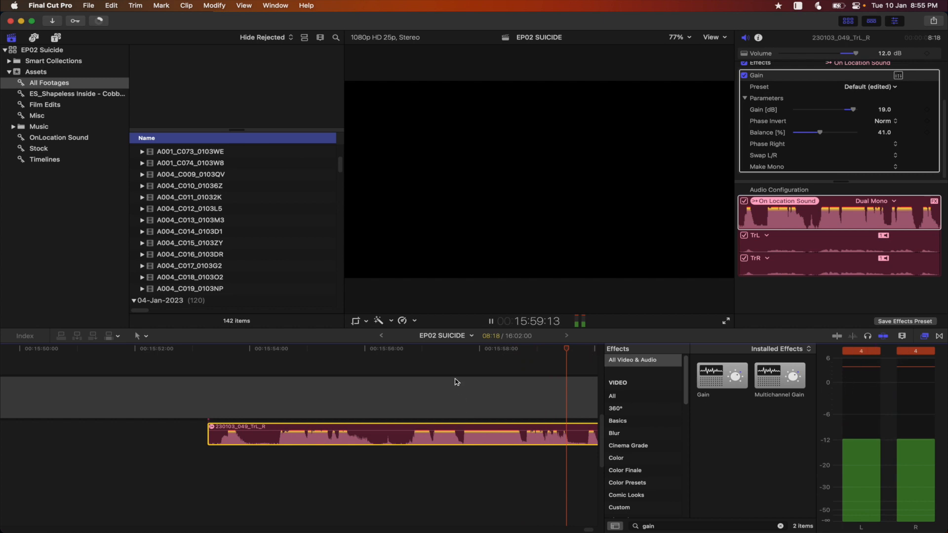
pyautogui.press('space')
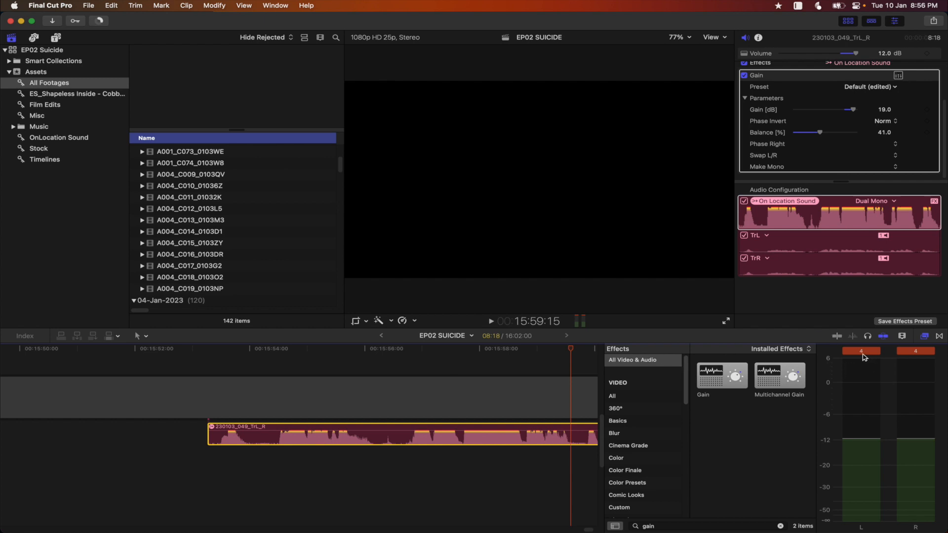
pyautogui.click(860, 318)
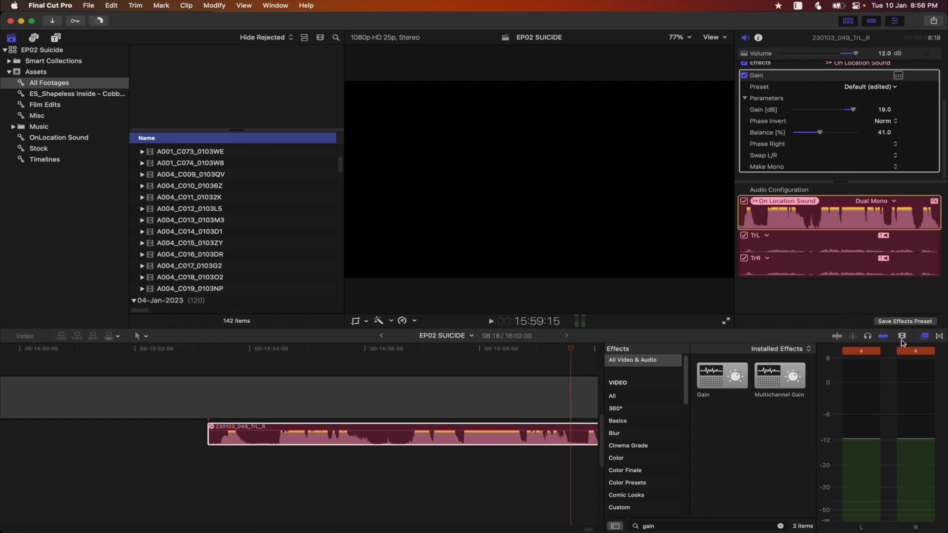
pyautogui.click(926, 340)
pyautogui.moveTo(553, 344); pyautogui.dragTo(258, 345)
pyautogui.click(839, 303)
pyautogui.press('space')
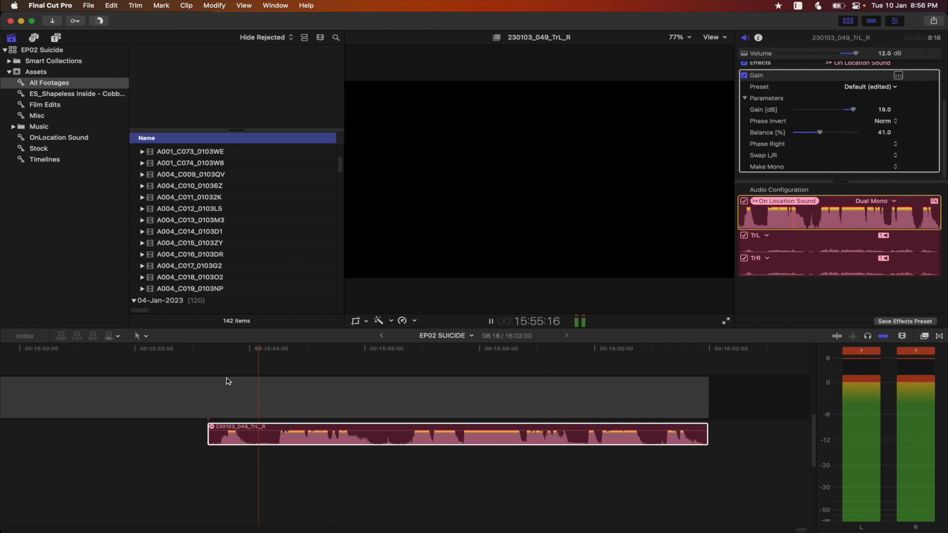
pyautogui.press('space')
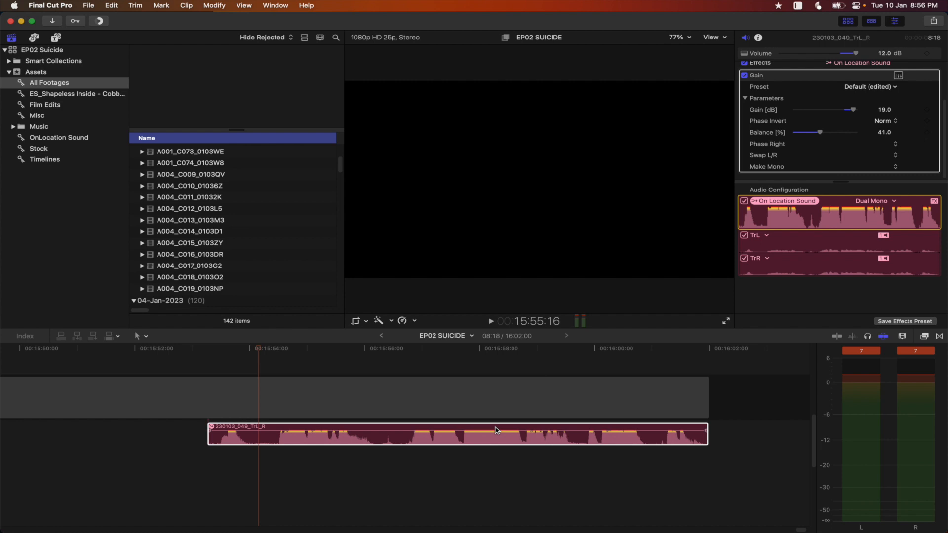
# Remove the Gain effect from the 230103_049_TrL_R clip while keeping its volume adjustment
pyautogui.moveTo(521, 484); pyautogui.dragTo(541, 446)
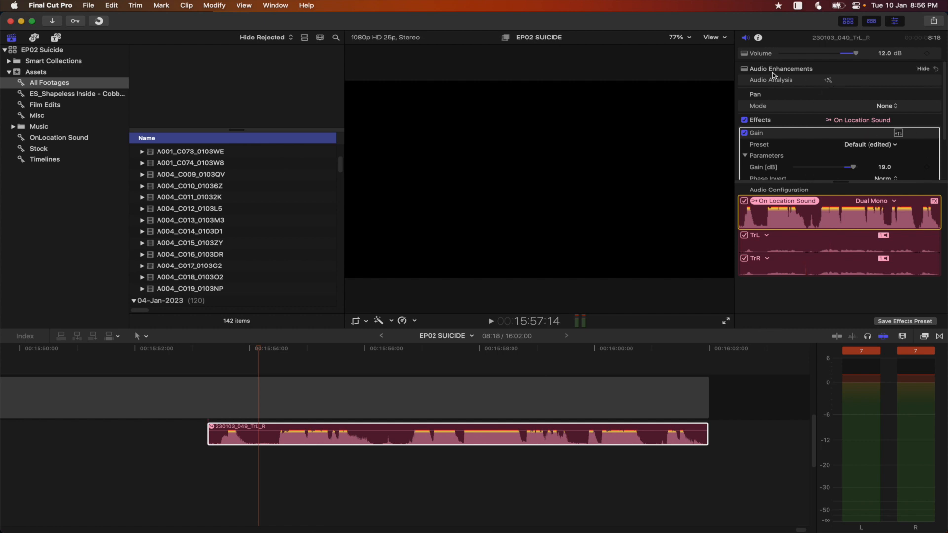
pyautogui.scroll(-1, 766, 98)
pyautogui.click(419, 441)
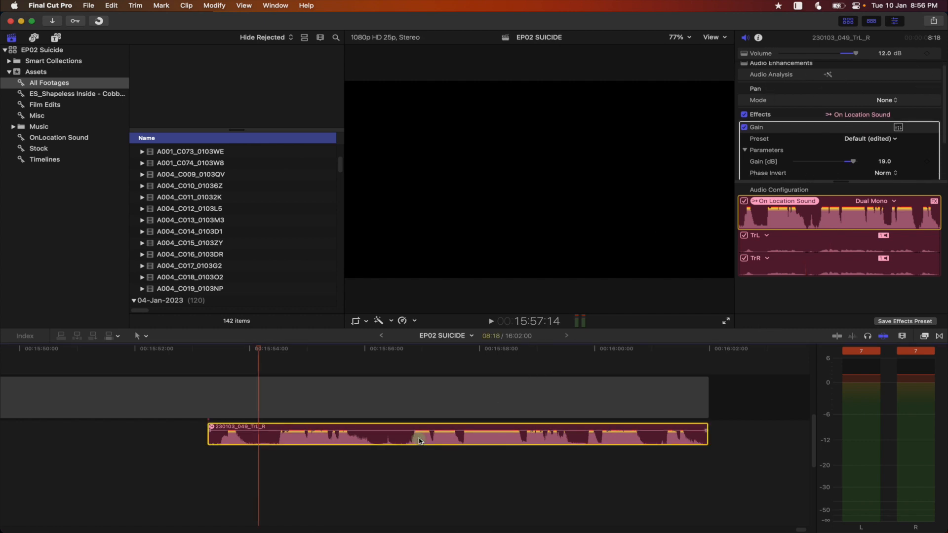
pyautogui.press('shift+super+x')
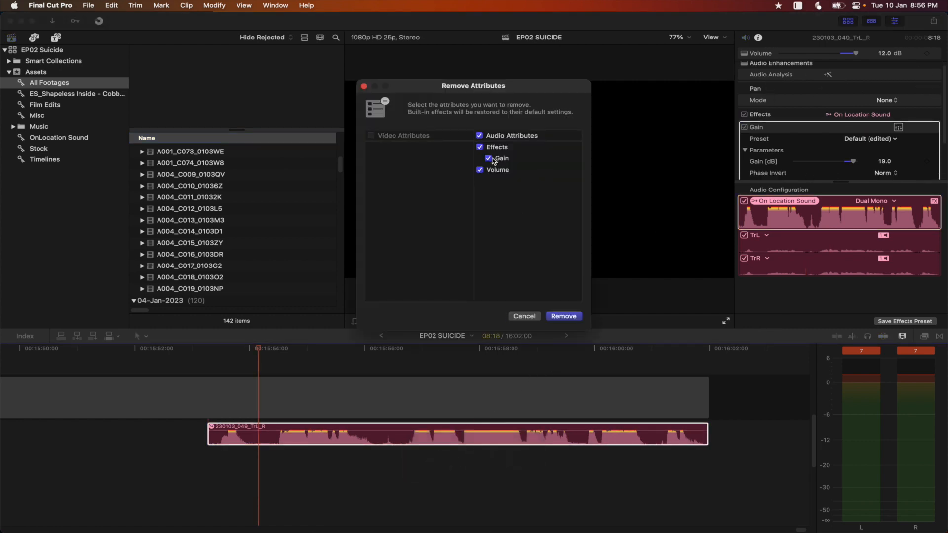
pyautogui.click(479, 171)
pyautogui.click(554, 316)
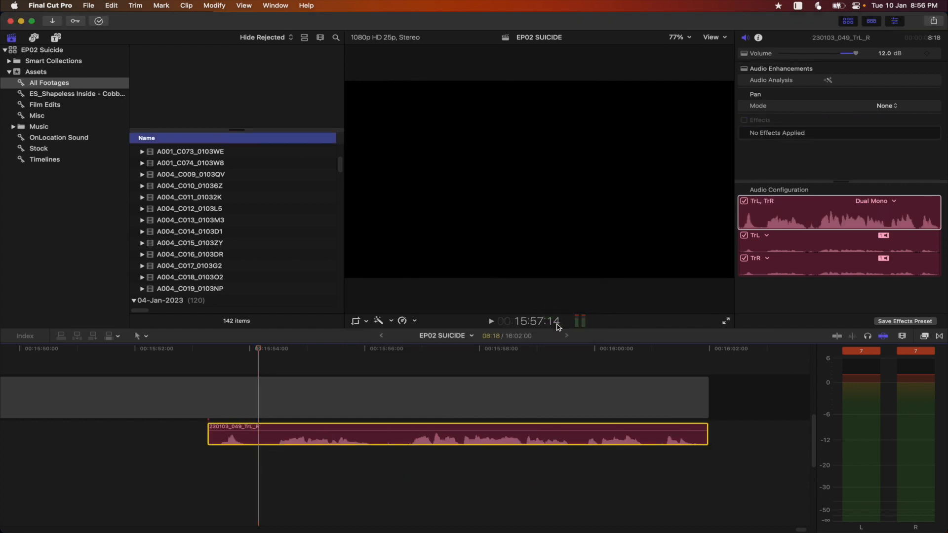
# Find the Final Cut Limiter audio effect, apply it to the 230103_049_TrL_R clip, and hide the Effects browser
pyautogui.click(925, 337)
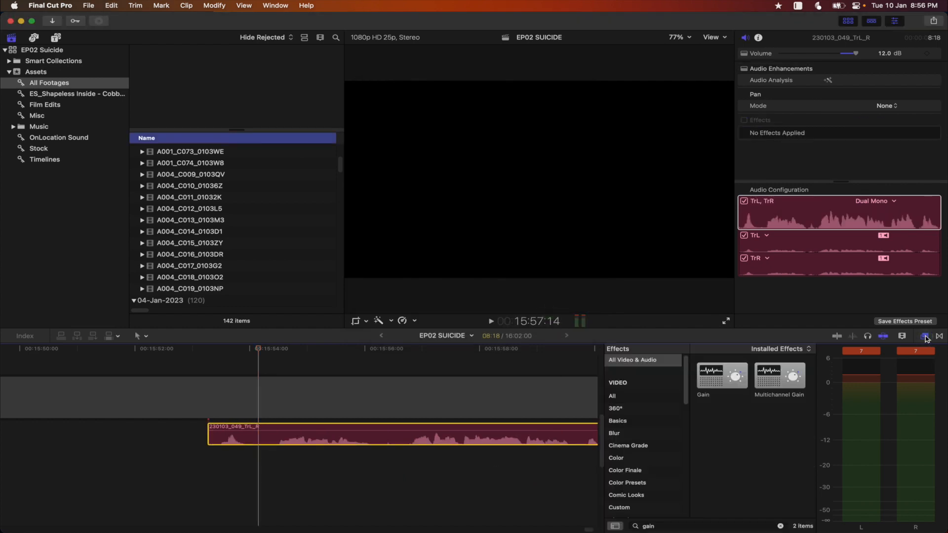
pyautogui.moveTo(672, 528); pyautogui.dragTo(579, 526)
pyautogui.write('m')
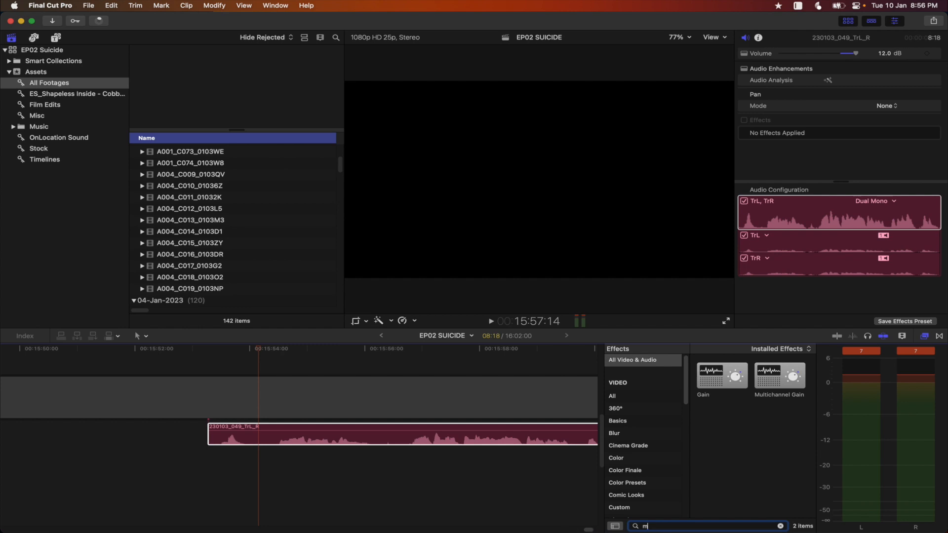
pyautogui.write('ill')
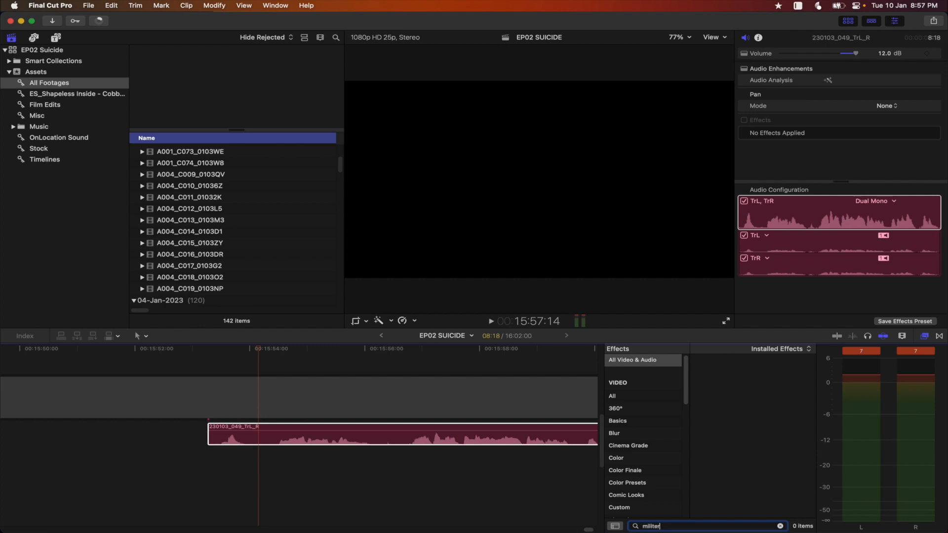
pyautogui.press('super+a')
pyautogui.write('limit')
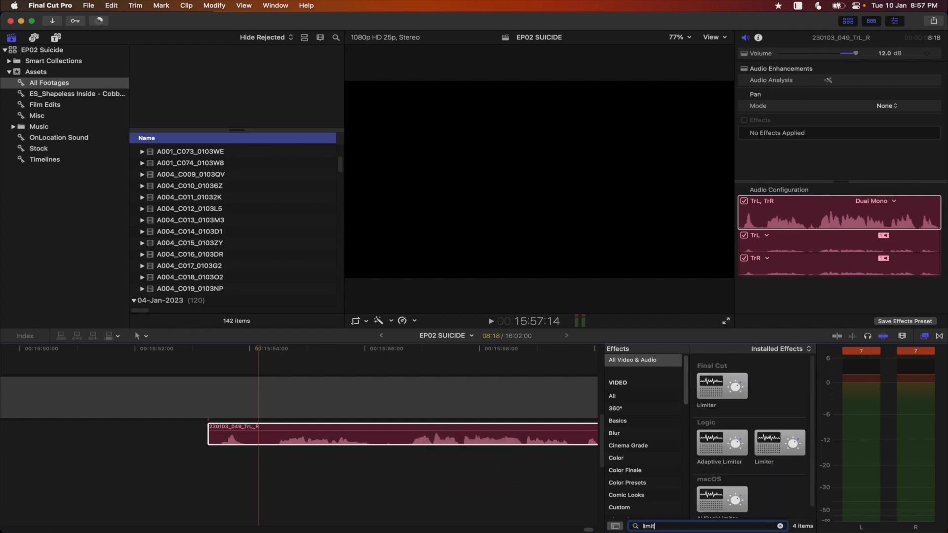
pyautogui.moveTo(713, 392); pyautogui.dragTo(446, 439)
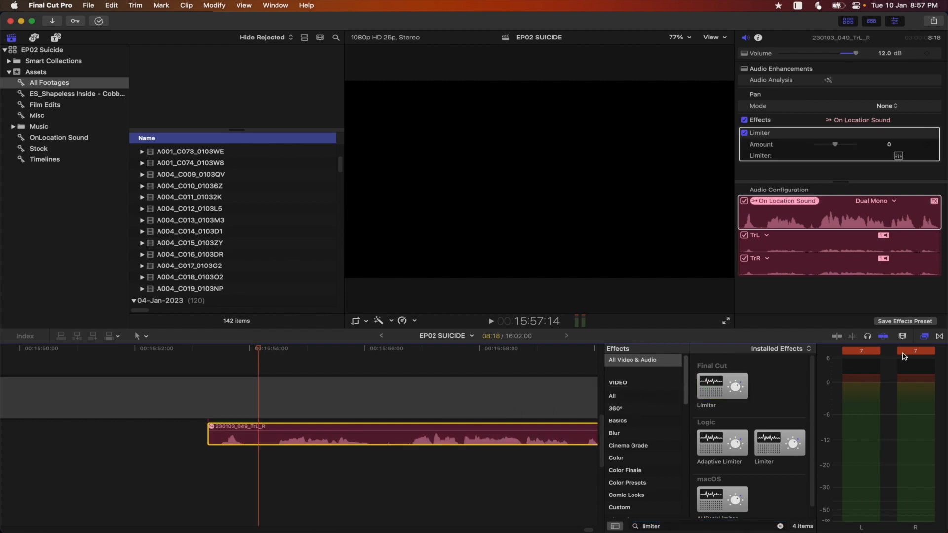
pyautogui.click(922, 339)
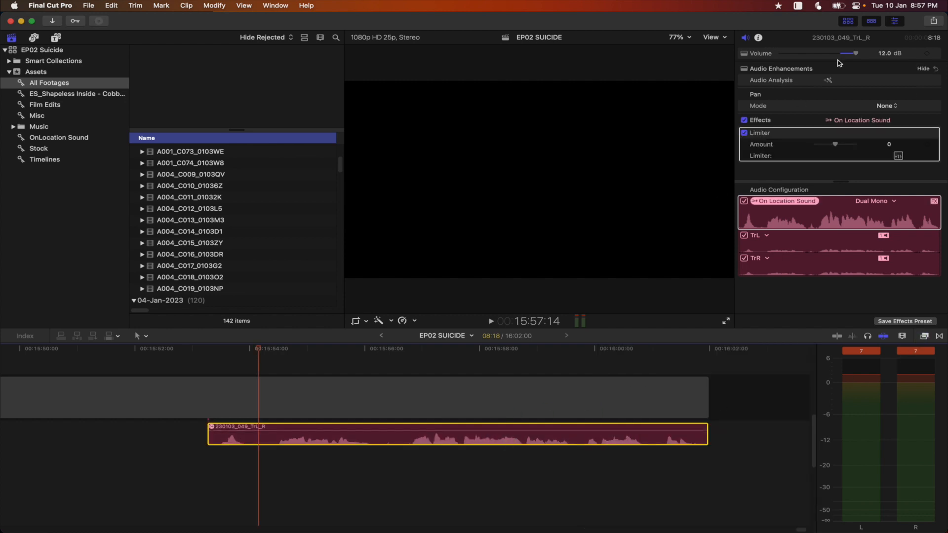
# Open the Limiter's editor and set Gain to +10.0 dB, Release to 4.5 ms and Output Level to +0.6 dB
pyautogui.click(899, 156)
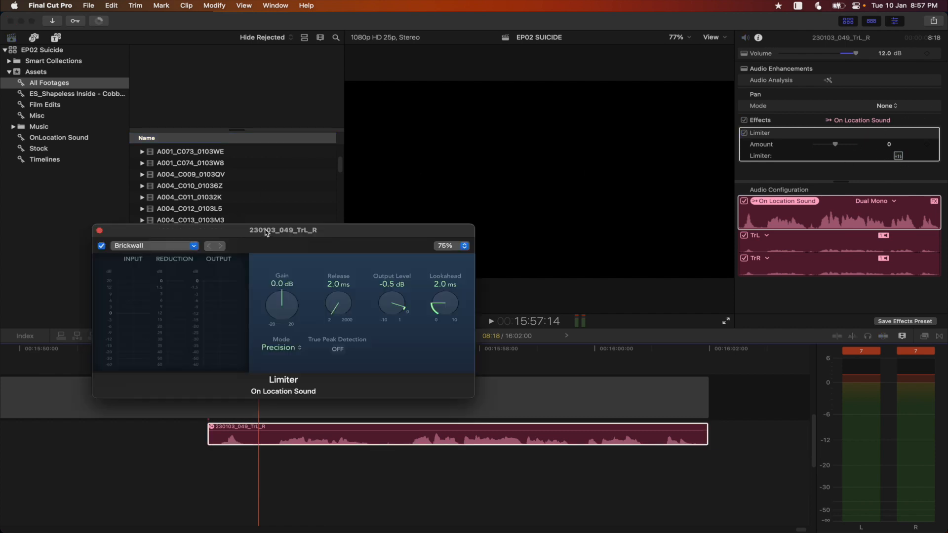
pyautogui.moveTo(266, 232); pyautogui.dragTo(421, 150)
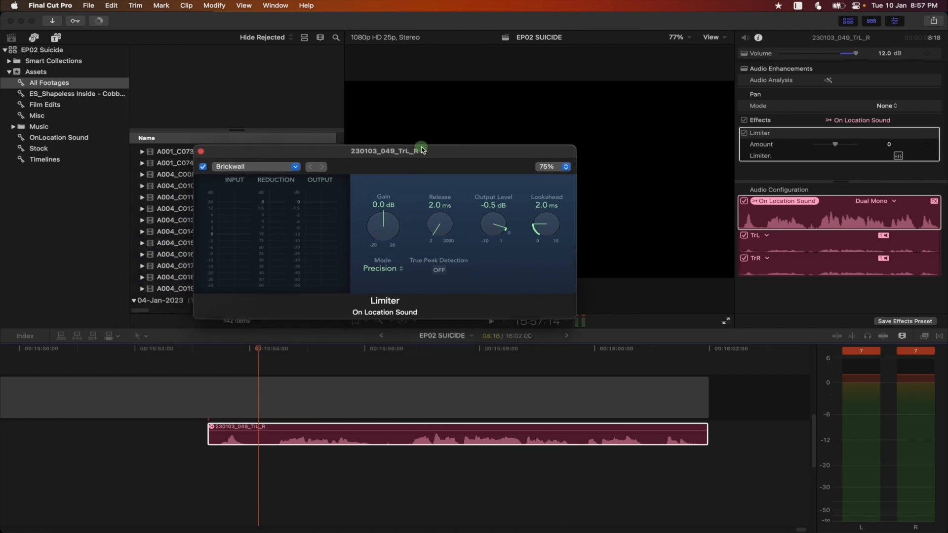
pyautogui.click(278, 171)
pyautogui.click(332, 212)
pyautogui.moveTo(386, 218); pyautogui.dragTo(298, 172)
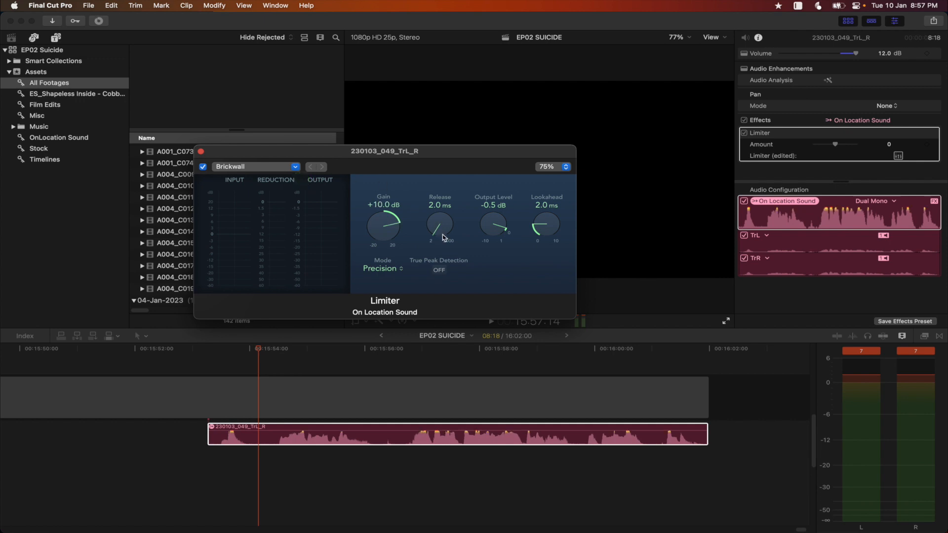
pyautogui.moveTo(444, 237); pyautogui.dragTo(462, 279)
pyautogui.moveTo(501, 224); pyautogui.dragTo(501, 210)
# Play the limited clip from near its start to check its levels on the audio meters
pyautogui.click(240, 351)
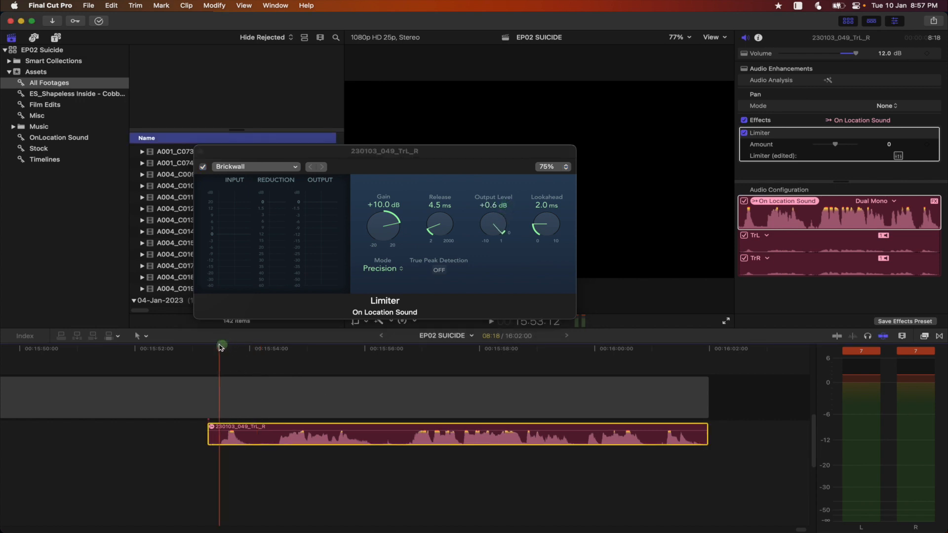
pyautogui.press('space')
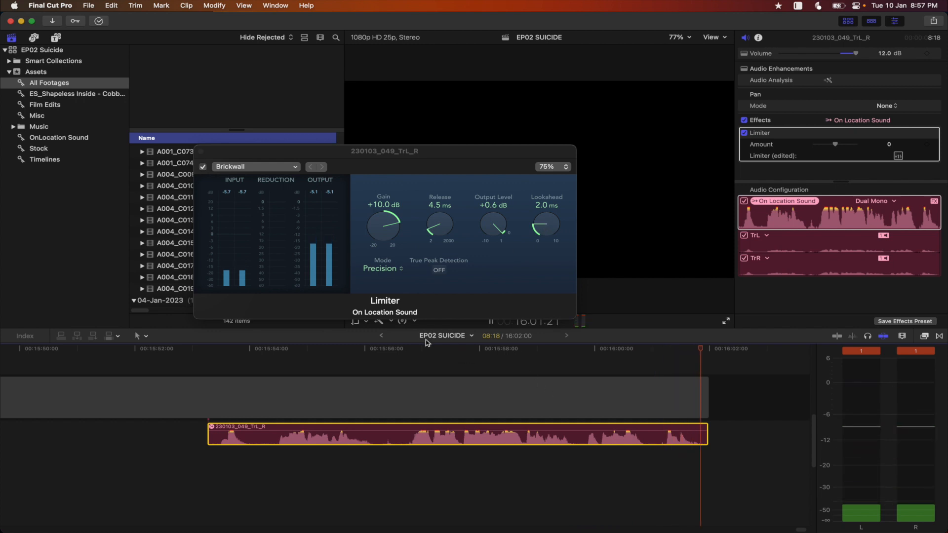
pyautogui.click(357, 350)
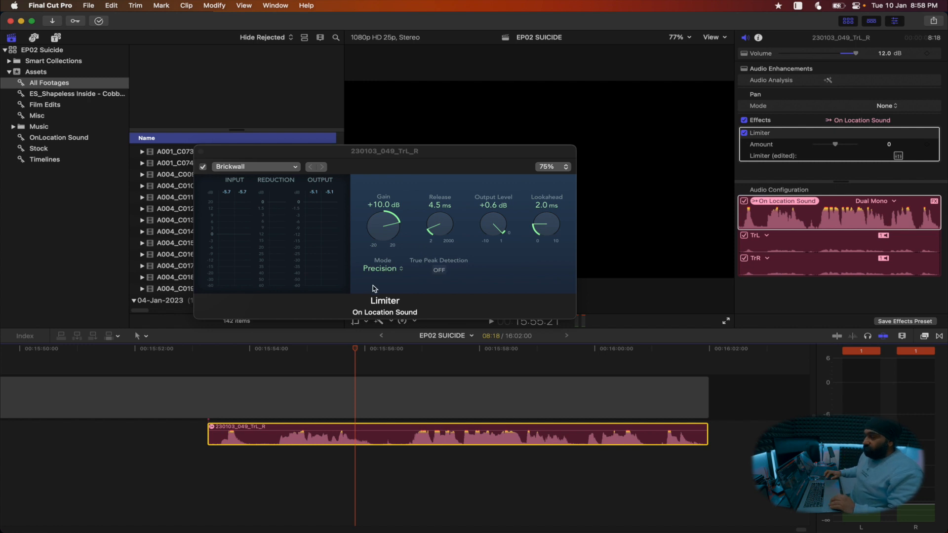
# Keep the Limiter in Precision mode and turn on True Peak Detection
pyautogui.click(399, 269)
pyautogui.click(388, 270)
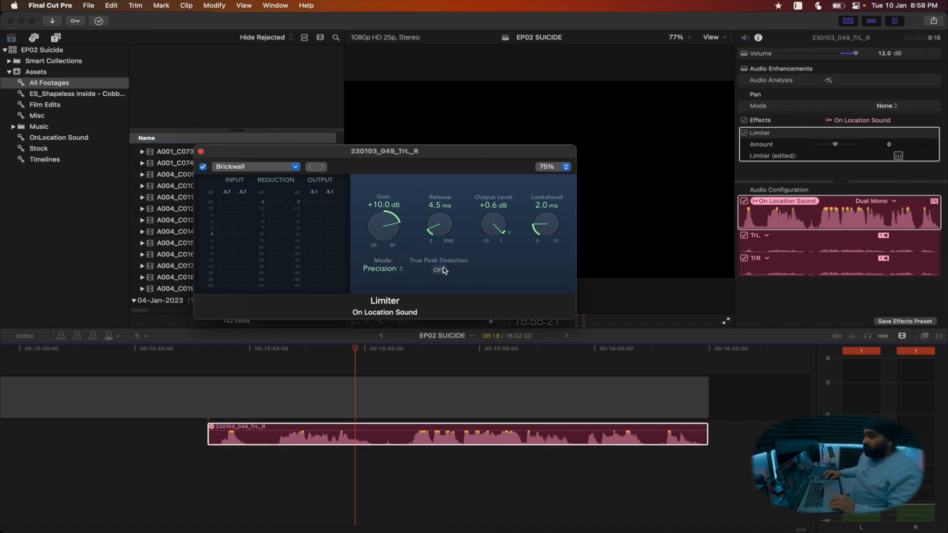
pyautogui.click(440, 270)
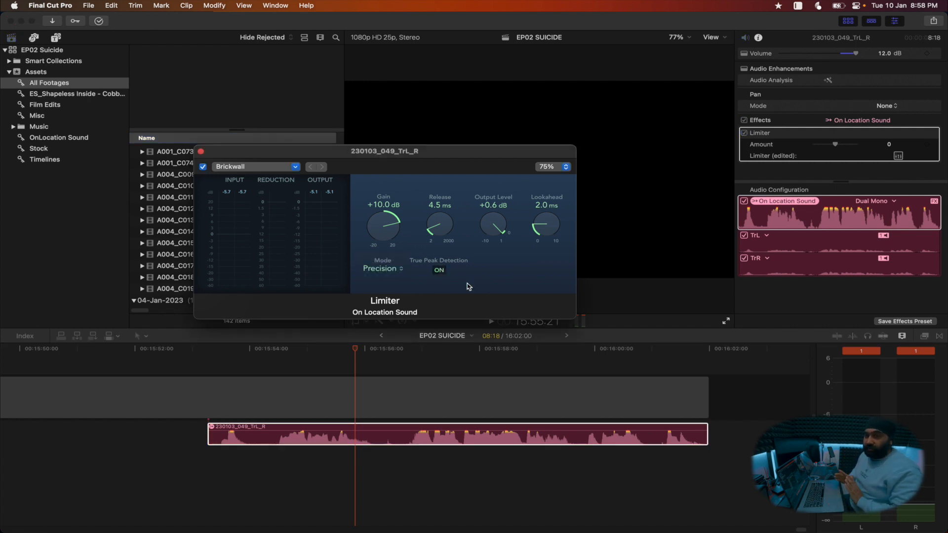